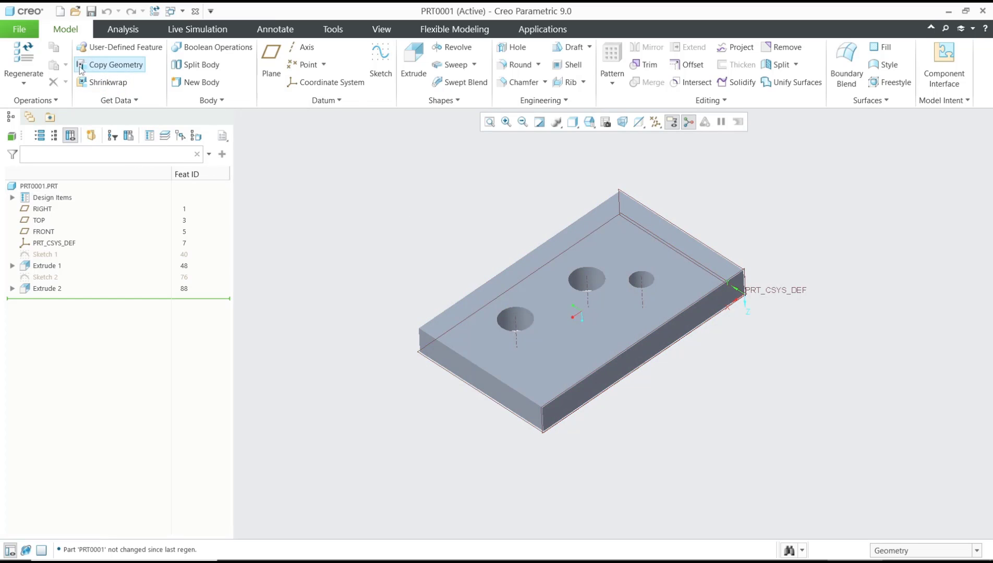
- Start a new drawing file and pick the a4_drawing template
{"action": "left_click", "coordinate": [21, 33]}
{"action": "left_click", "coordinate": [31, 54]}
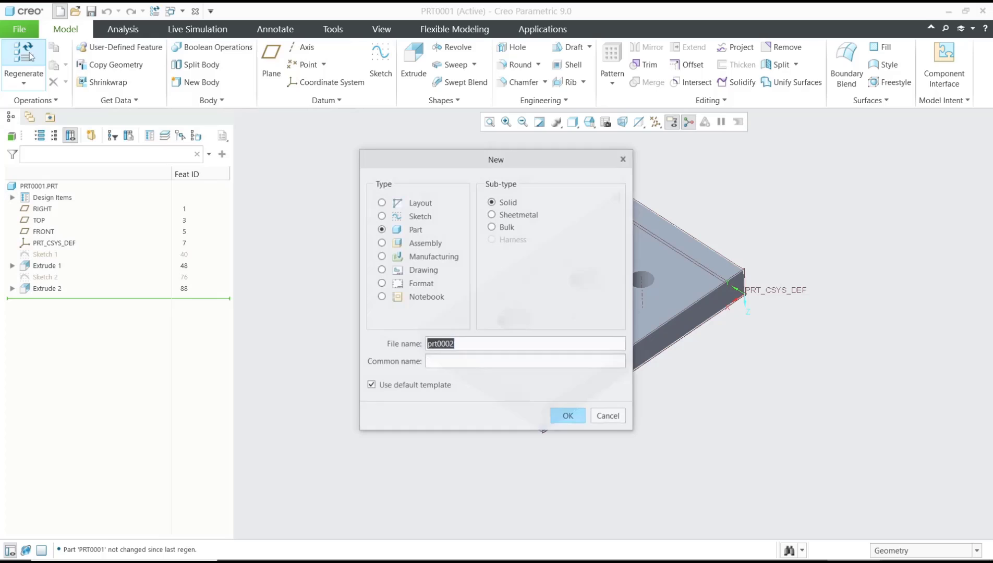
{"action": "left_click", "coordinate": [426, 271]}
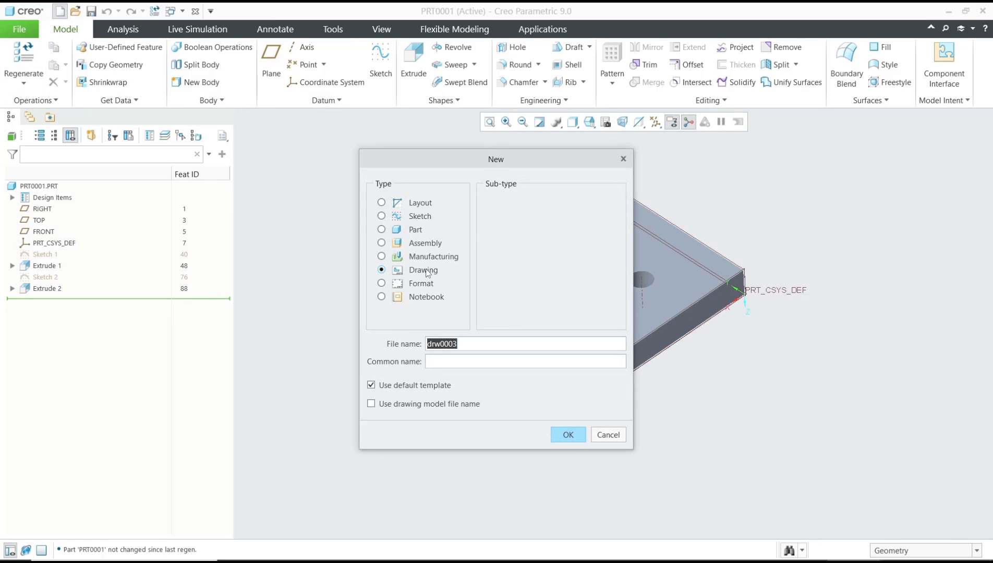
{"action": "left_click", "coordinate": [566, 434]}
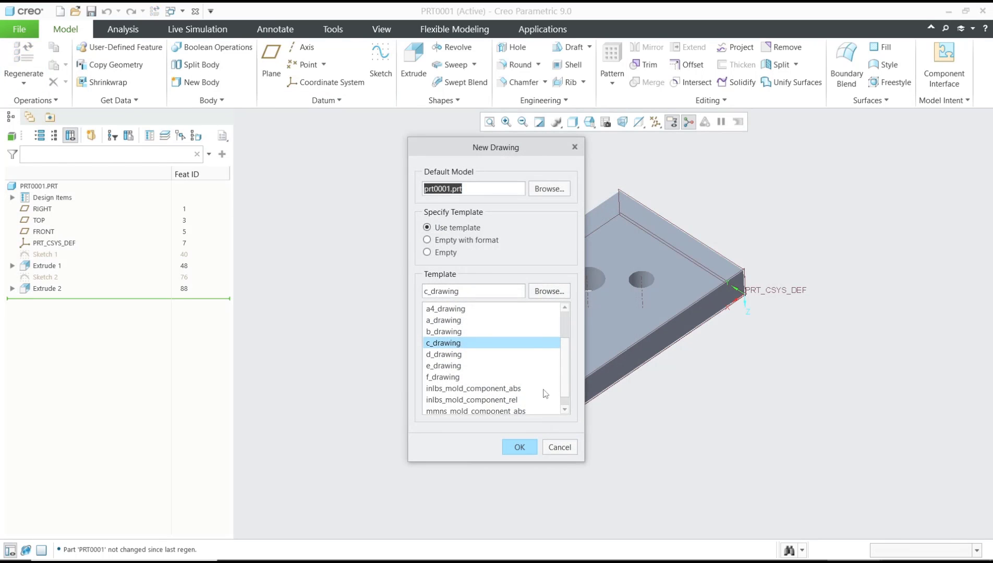
{"action": "left_click", "coordinate": [439, 314]}
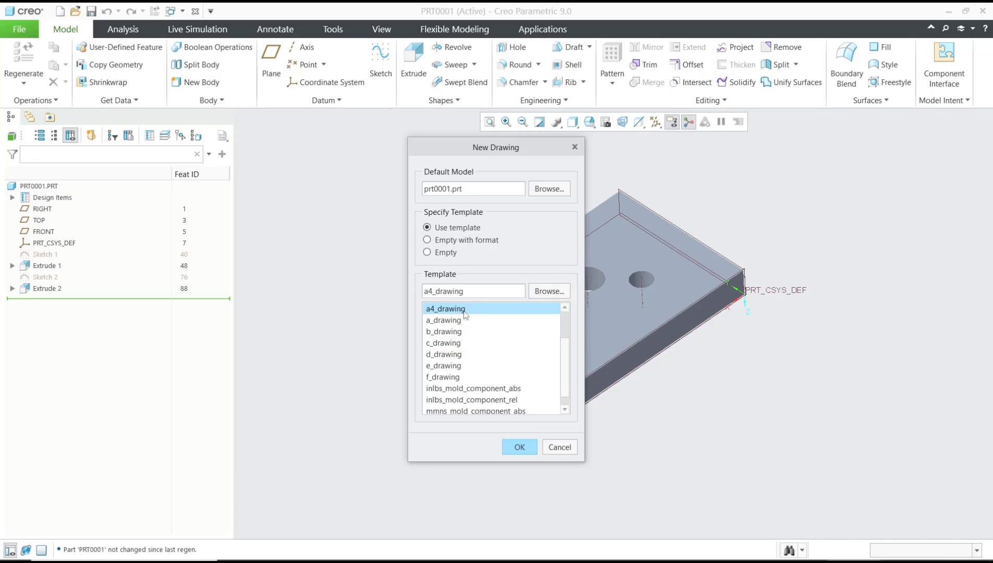
- Confirm the new drawing with the a4_drawing template
{"action": "left_click", "coordinate": [525, 447]}
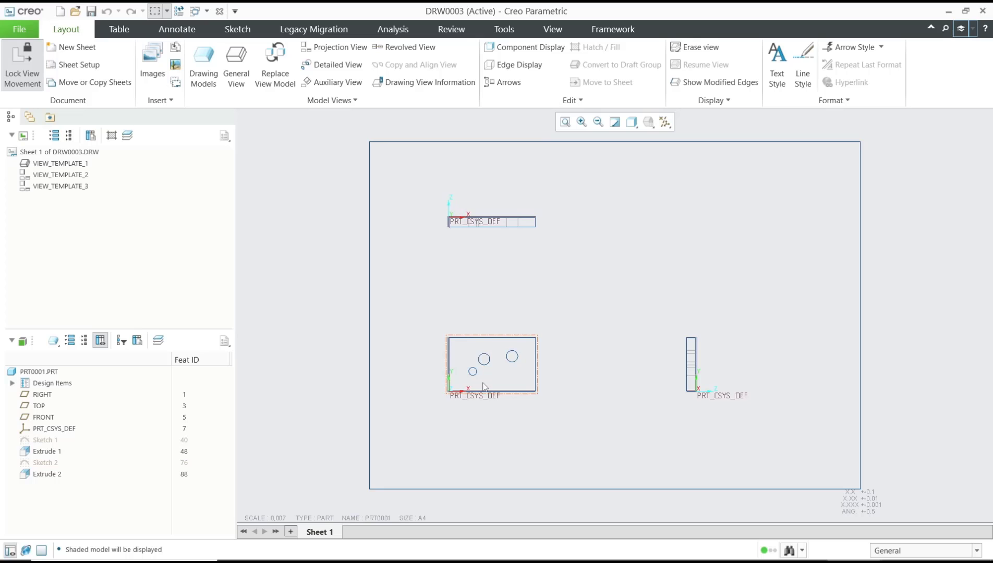
{"action": "scroll", "coordinate": [482, 373], "scroll_direction": "down", "scroll_amount": 3}
{"action": "scroll", "coordinate": [483, 376], "scroll_direction": "up", "scroll_amount": 4}
{"action": "scroll", "coordinate": [484, 376], "scroll_direction": "up", "scroll_amount": 2}
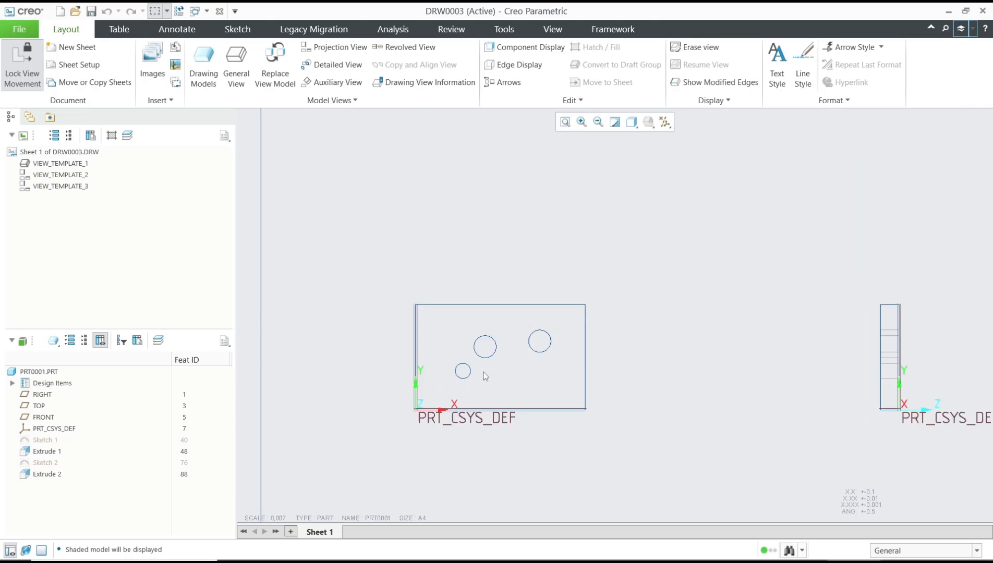
{"action": "scroll", "coordinate": [483, 372], "scroll_direction": "up", "scroll_amount": 3}
{"action": "scroll", "coordinate": [484, 372], "scroll_direction": "down", "scroll_amount": 1}
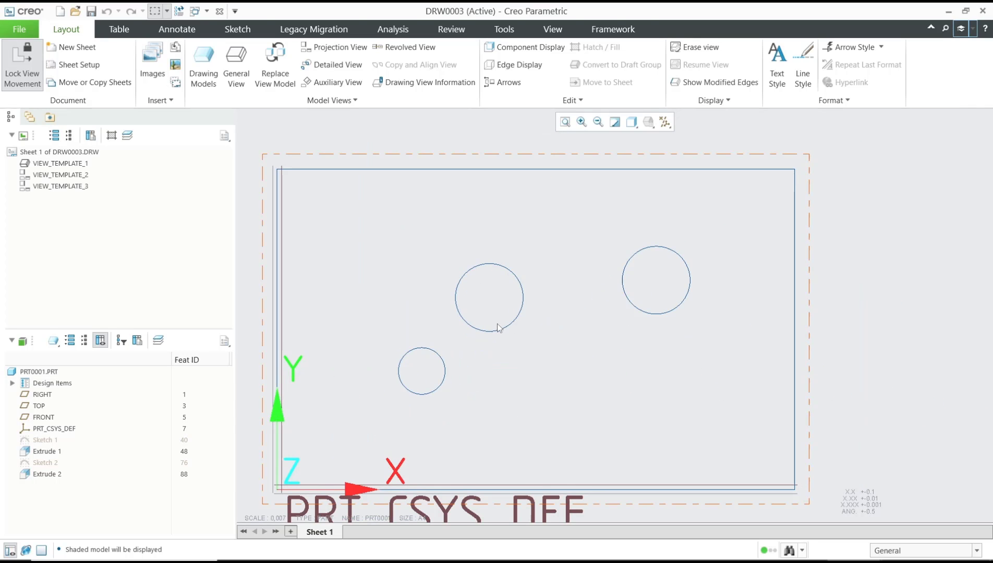
{"action": "scroll", "coordinate": [498, 334], "scroll_direction": "down", "scroll_amount": 1}
{"action": "scroll", "coordinate": [498, 333], "scroll_direction": "down", "scroll_amount": 1}
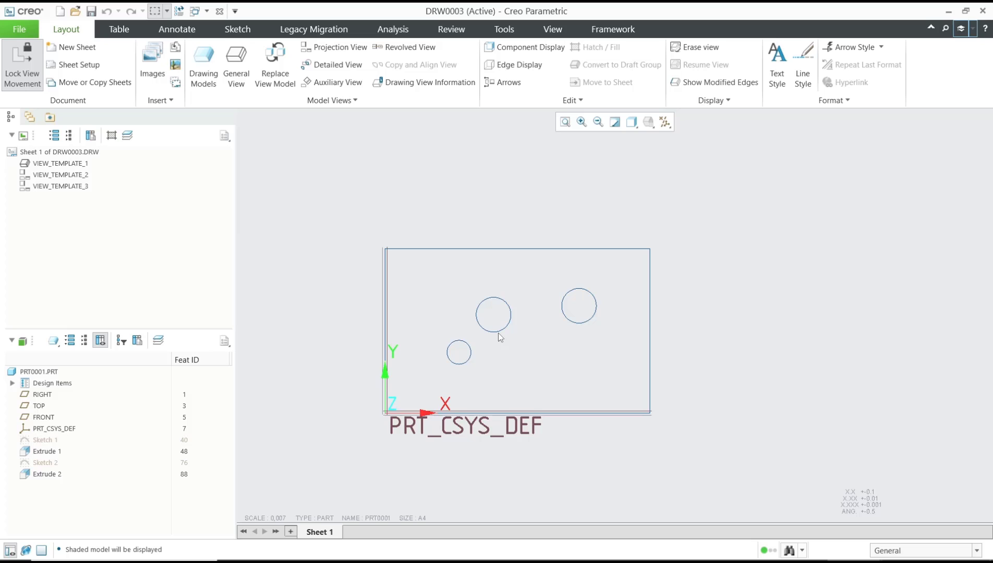
- Show model annotations for the Extrude 2 hole feature
{"action": "left_click", "coordinate": [178, 31]}
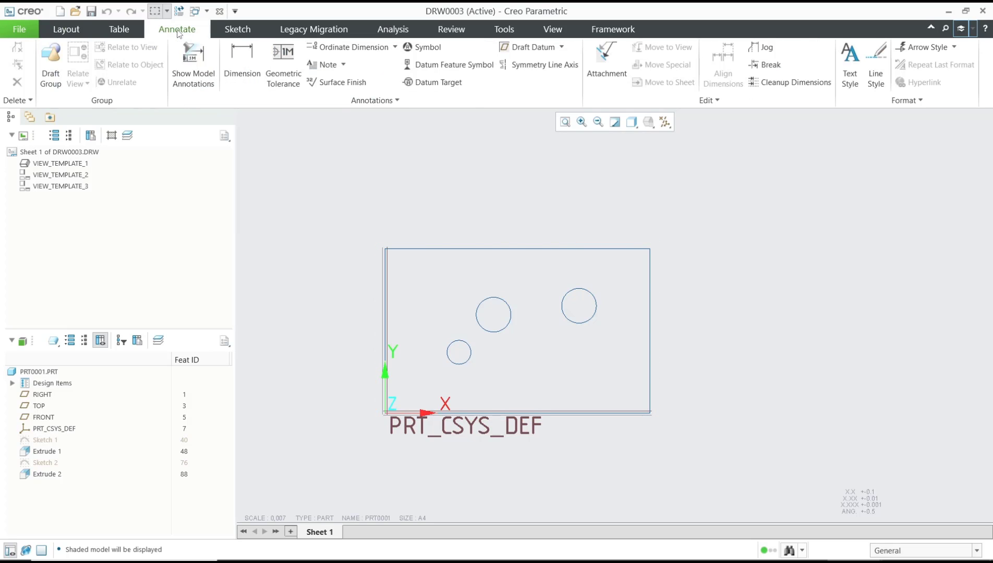
{"action": "left_click", "coordinate": [200, 69]}
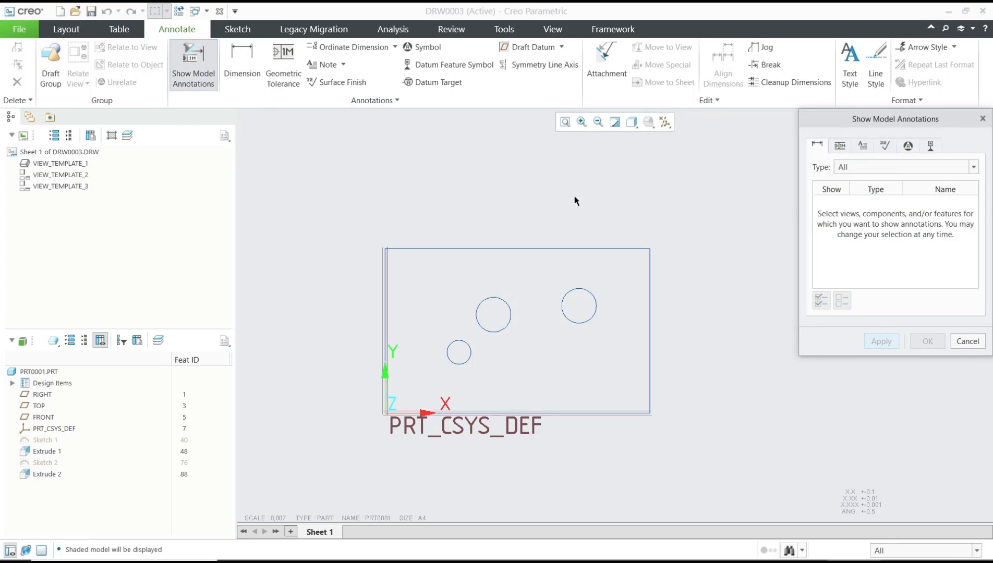
{"action": "left_click", "coordinate": [581, 293]}
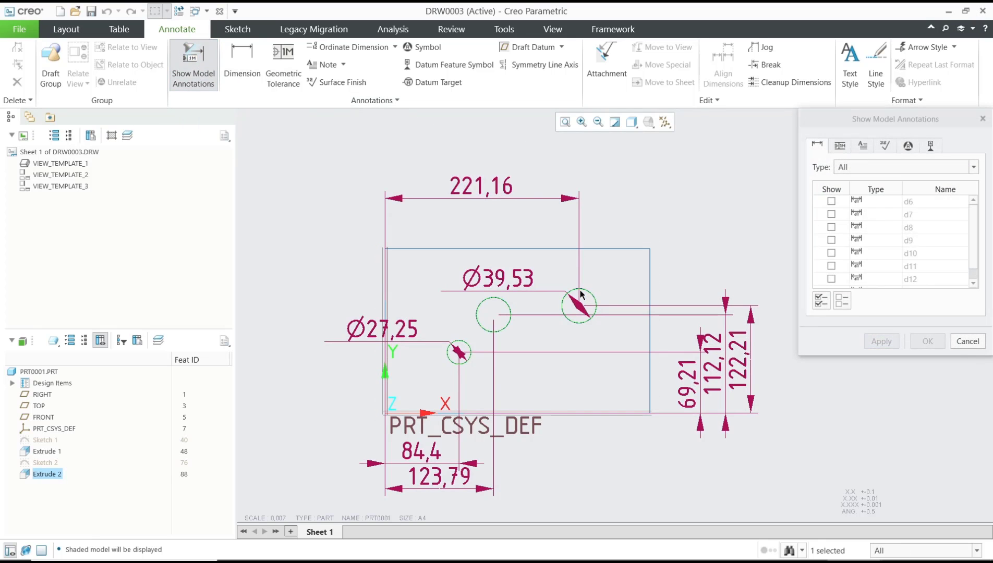
- Show datum axes A_1, A_2 and A_3 through the three holes
{"action": "left_click", "coordinate": [932, 147]}
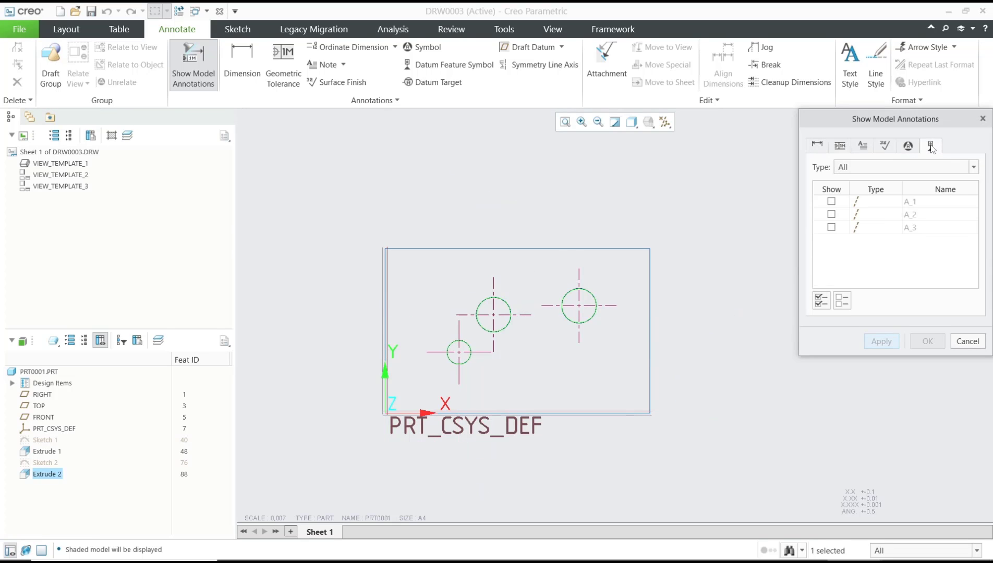
{"action": "left_click", "coordinate": [832, 203]}
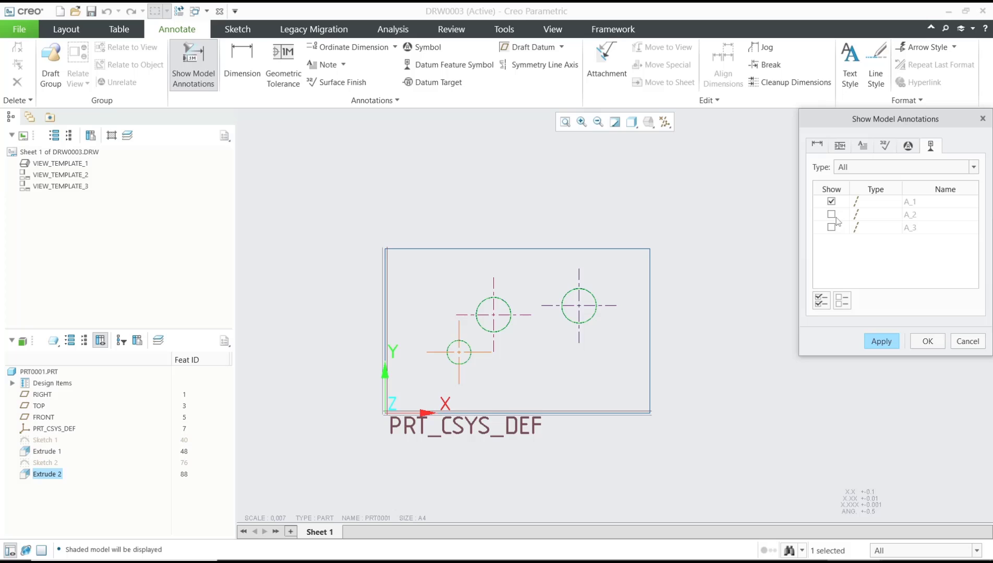
{"action": "left_click", "coordinate": [833, 216]}
{"action": "left_click", "coordinate": [833, 228]}
{"action": "left_click", "coordinate": [881, 342]}
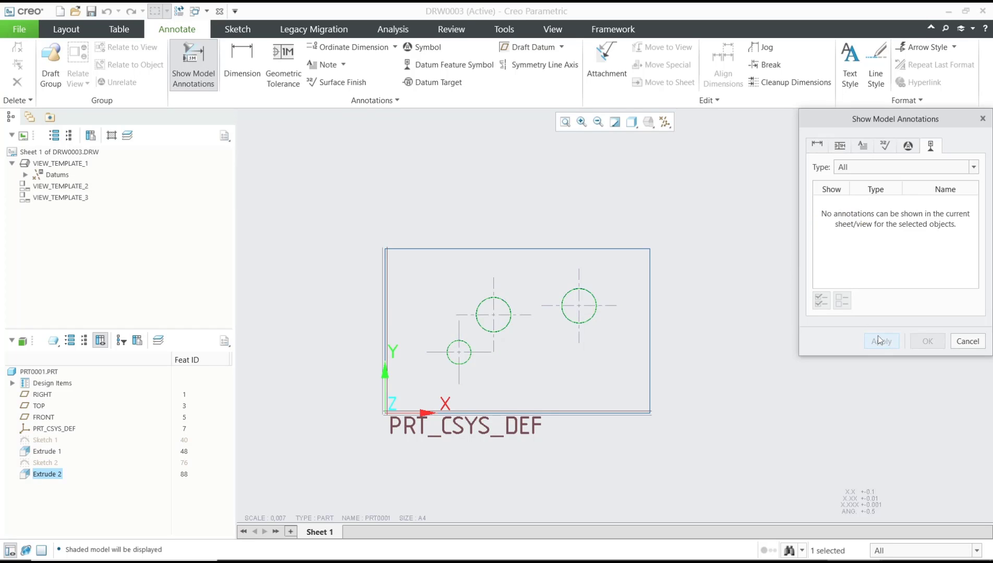
- Close the Show Model Annotations window, keeping the three hole axes
{"action": "left_click", "coordinate": [982, 119]}
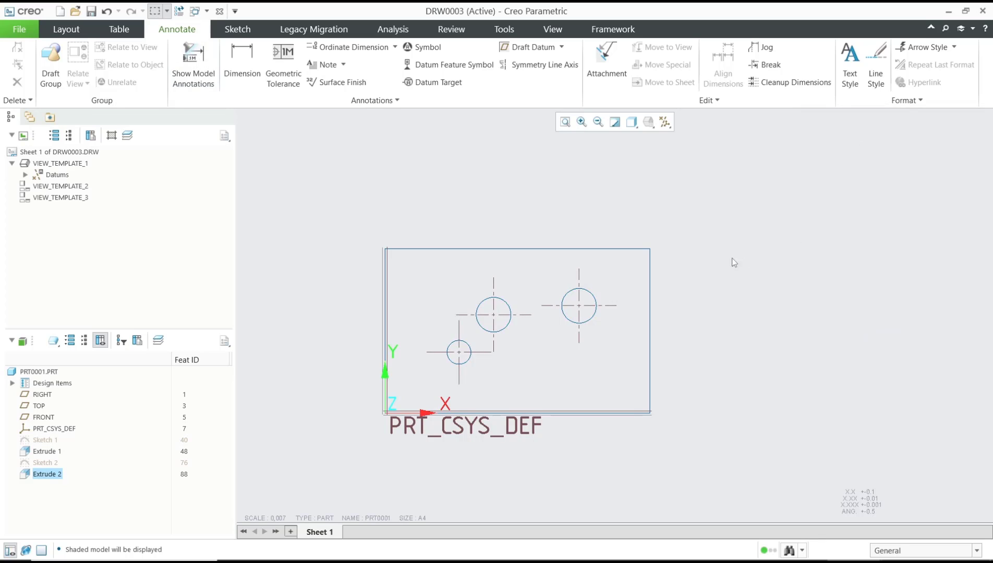
{"action": "scroll", "coordinate": [658, 236], "scroll_direction": "up", "scroll_amount": 3}
{"action": "scroll", "coordinate": [658, 236], "scroll_direction": "down", "scroll_amount": 2}
{"action": "scroll", "coordinate": [659, 234], "scroll_direction": "down", "scroll_amount": 1}
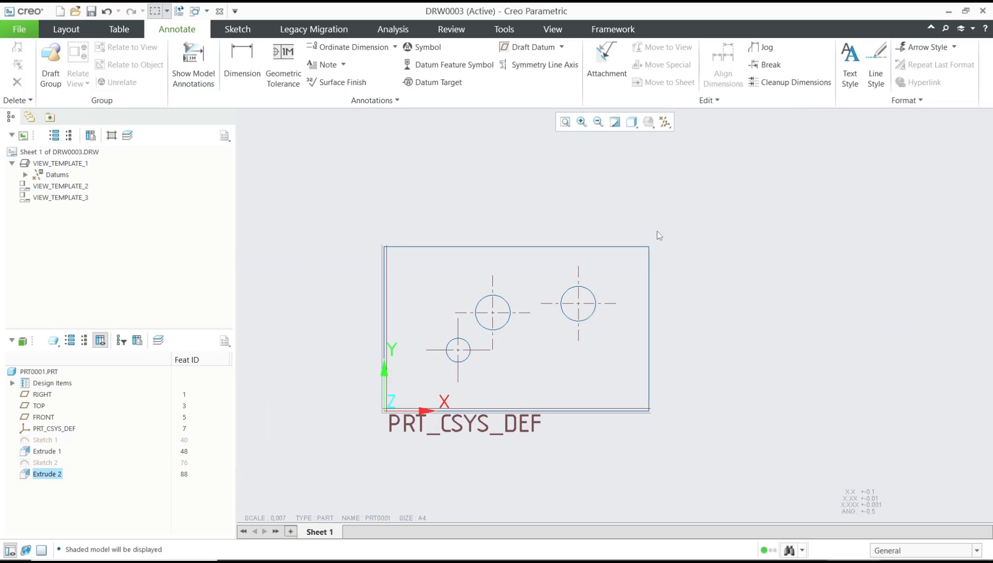